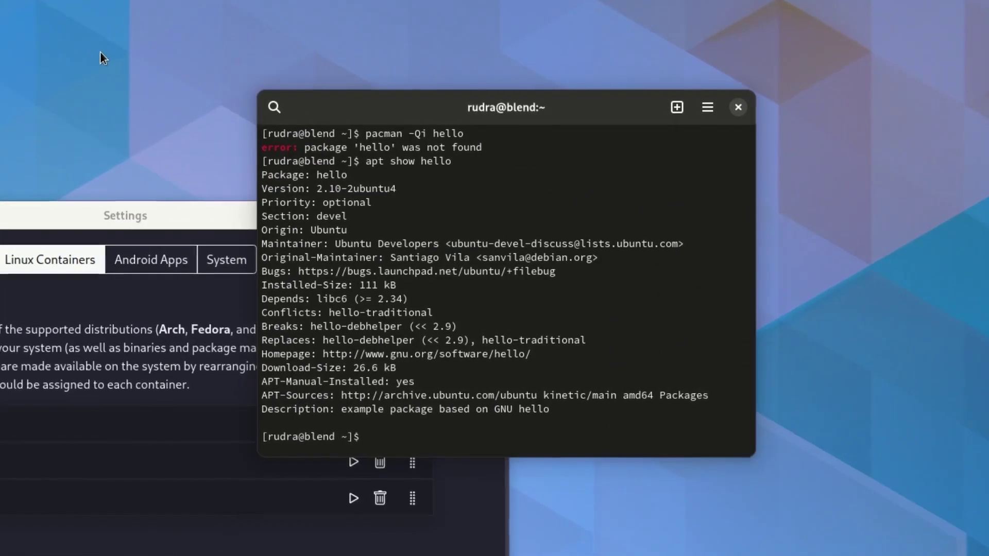
text(hello)
Run hello in the Ubuntu container, then amend the dnf --version command to dnf-3
key(Return)
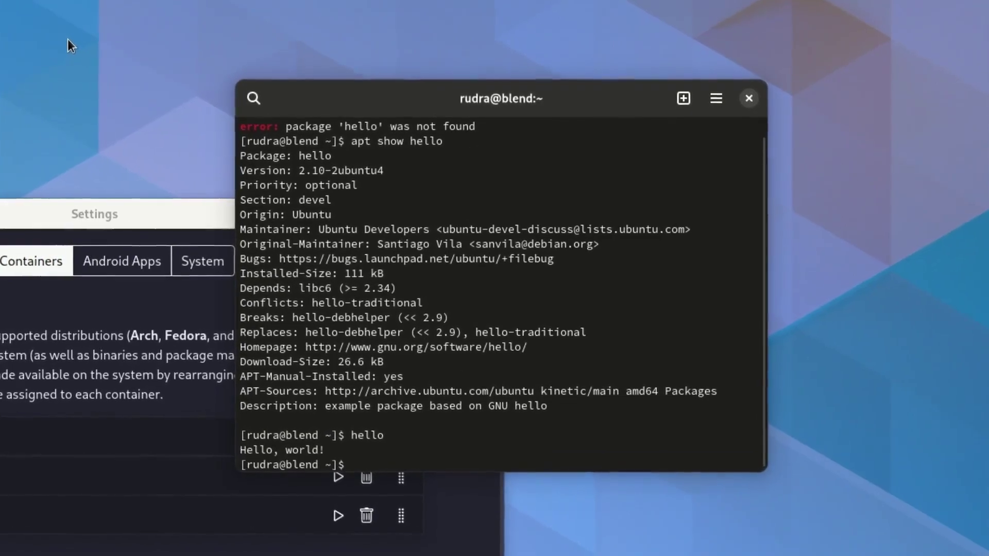
text(dnf --versio)
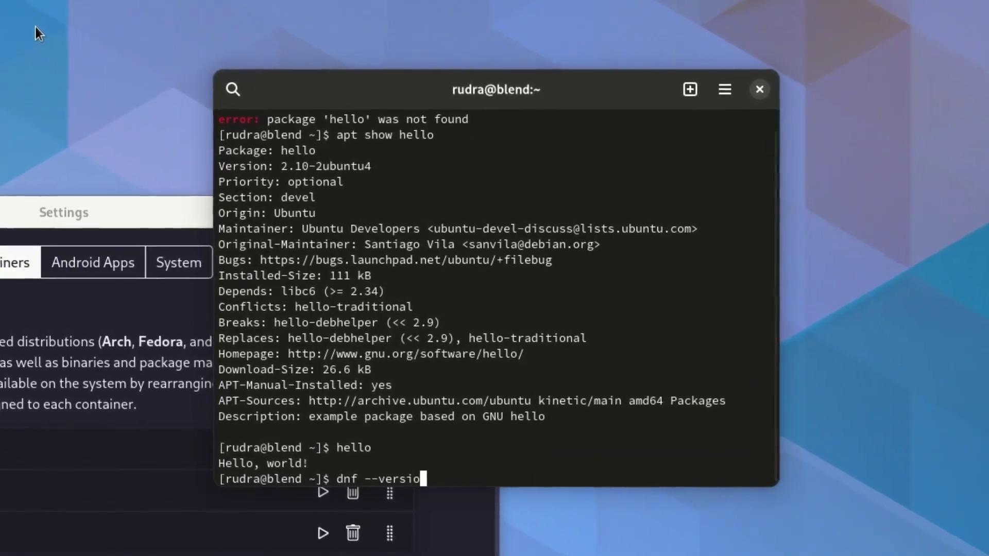
text(n)
key(Left)
key(Left)
key(Left)
key(Left)
key(Left)
key(Left)
text(-3)
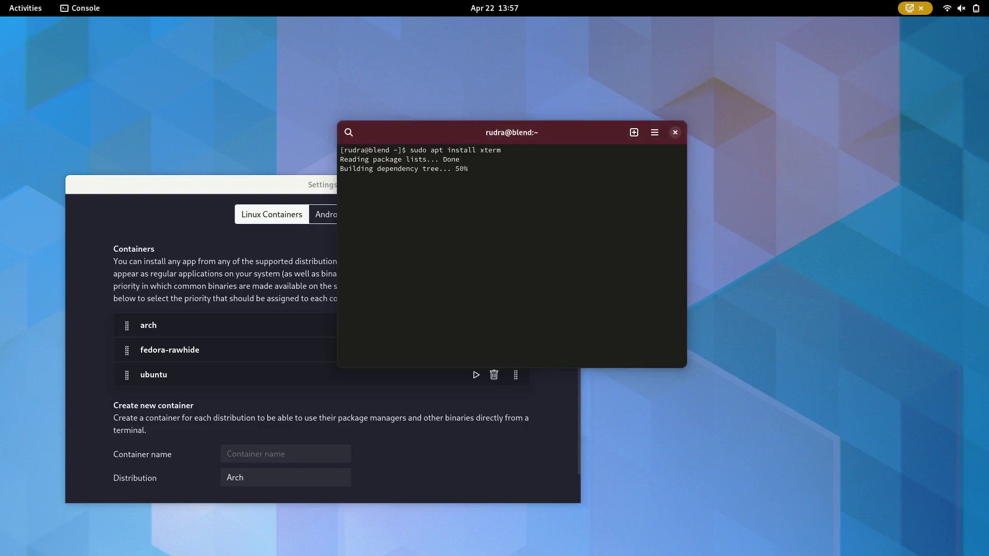
Bring up the GNOME apps overview to look for xterm
key(super+a)
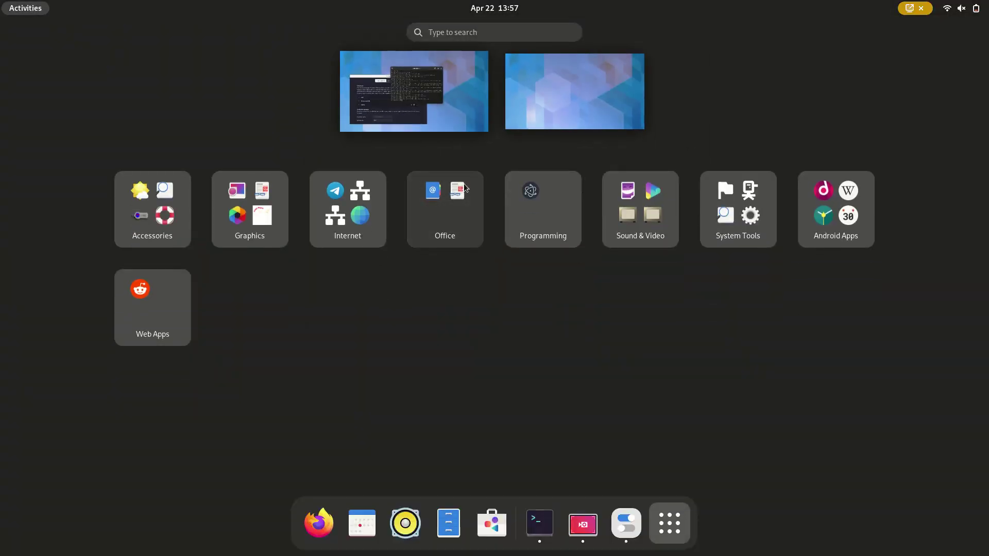
text(xterm)
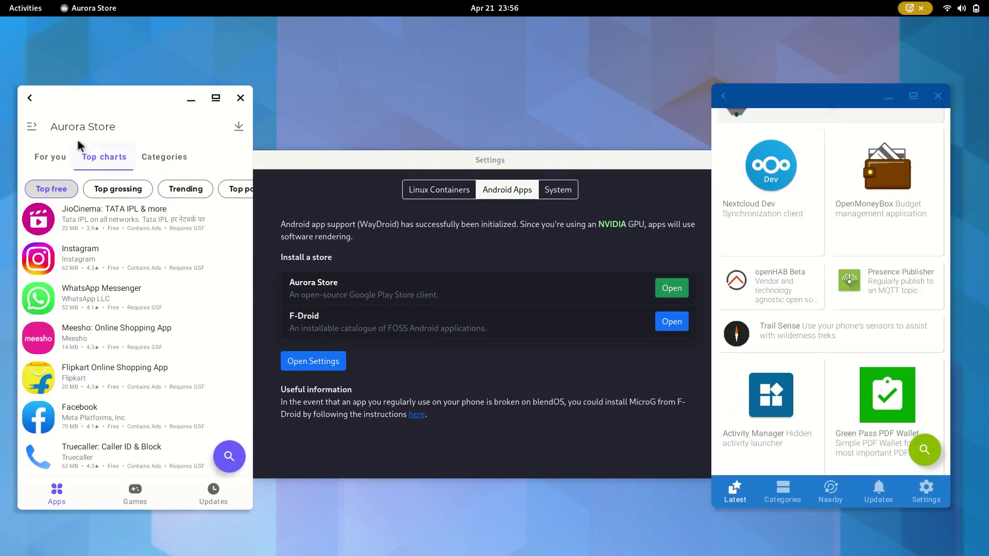
Install and launch WhatsApp Messenger from Aurora Store's top charts, then view Reddit in Web Store
click(51, 158)
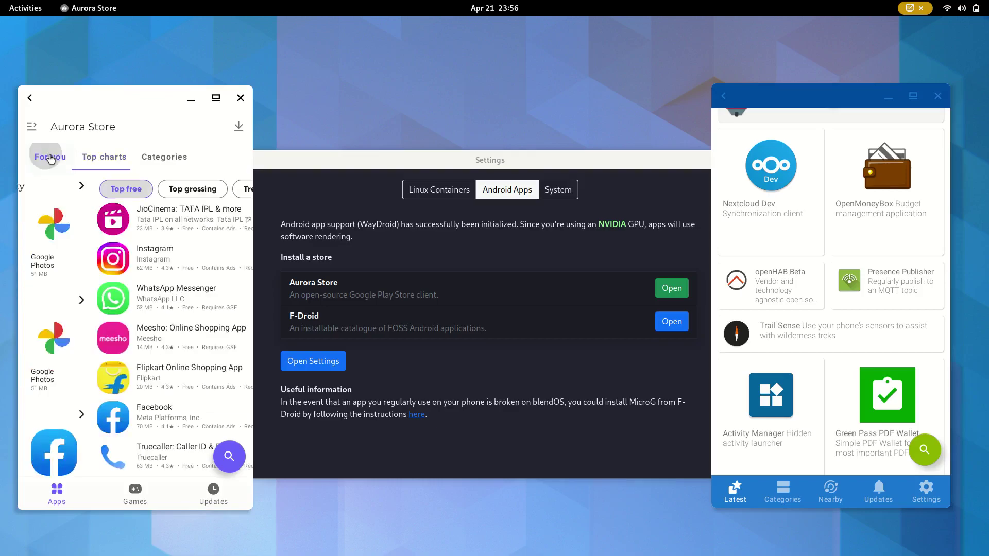
click(92, 159)
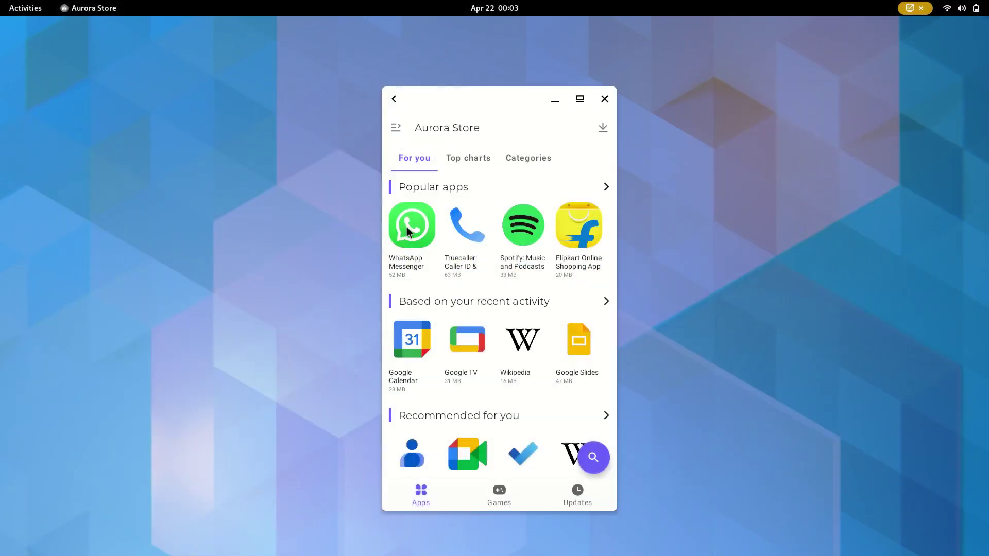
click(407, 226)
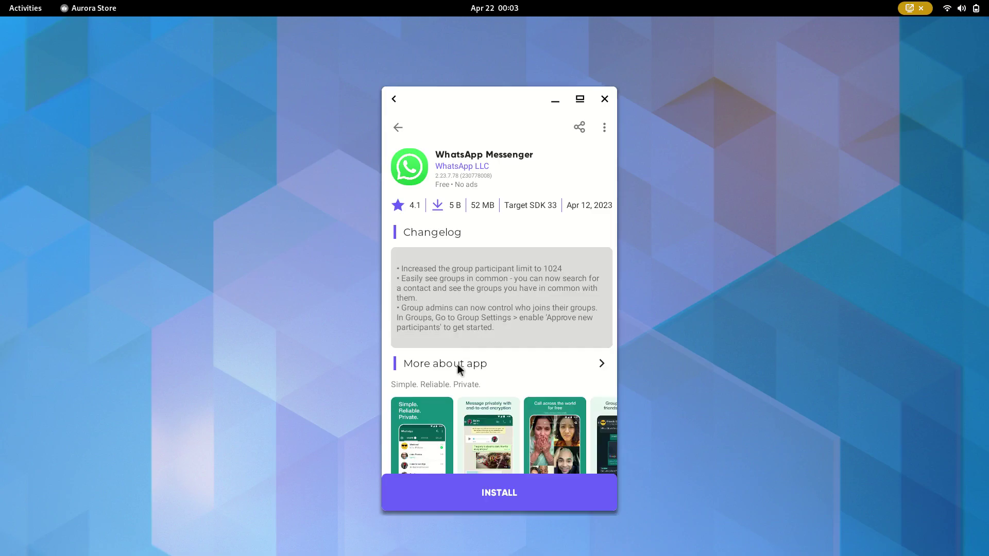
click(495, 492)
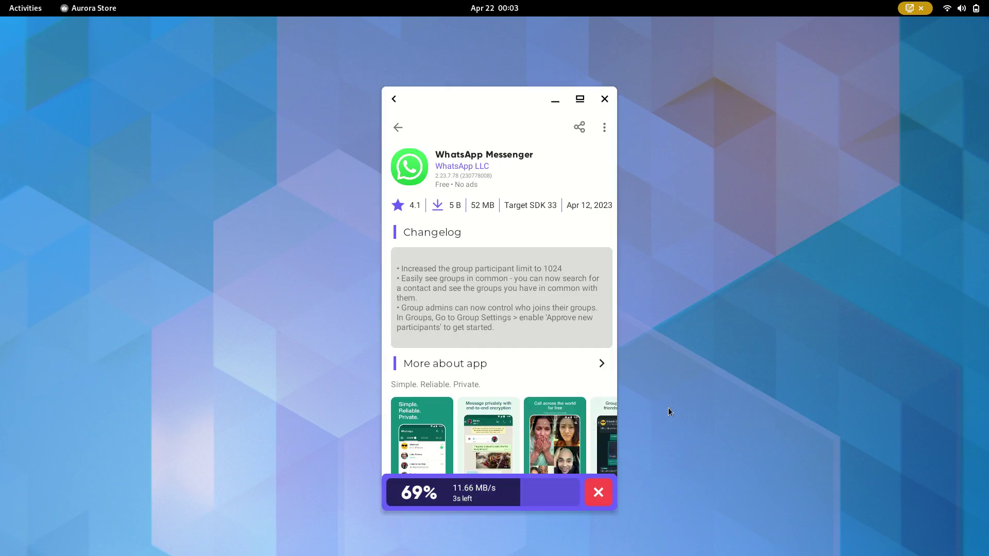
click(531, 495)
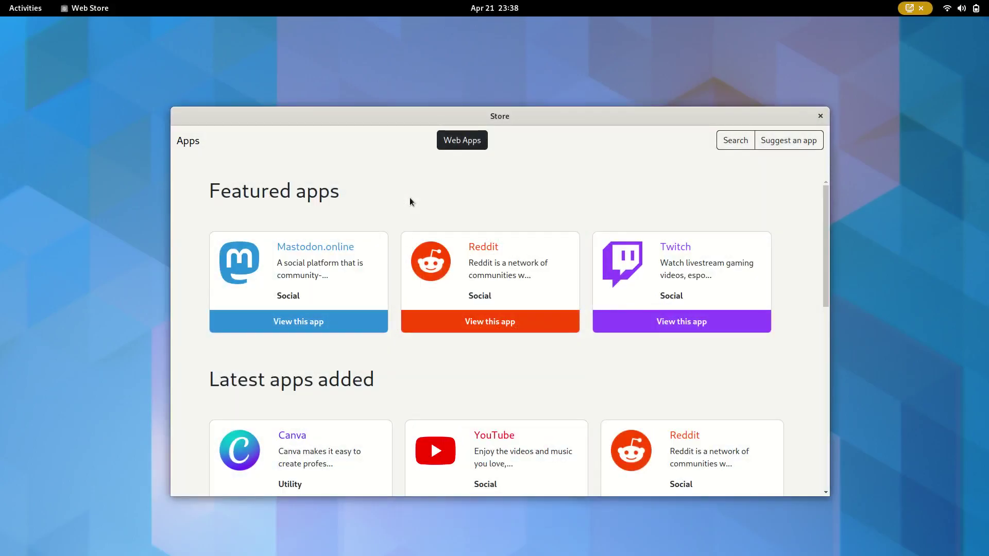
click(451, 288)
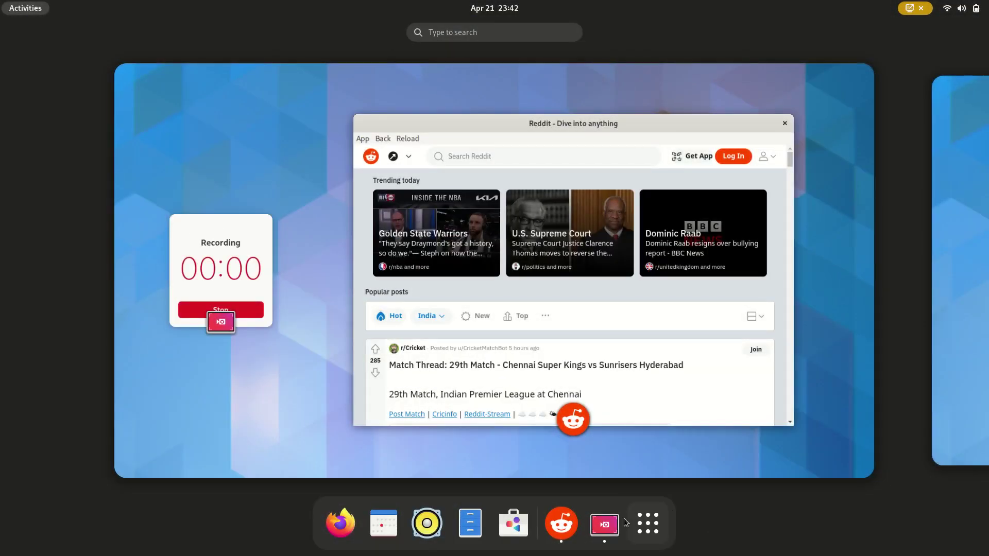
Focus the Reddit web app window using its thumbnail in the Activities overview
click(560, 526)
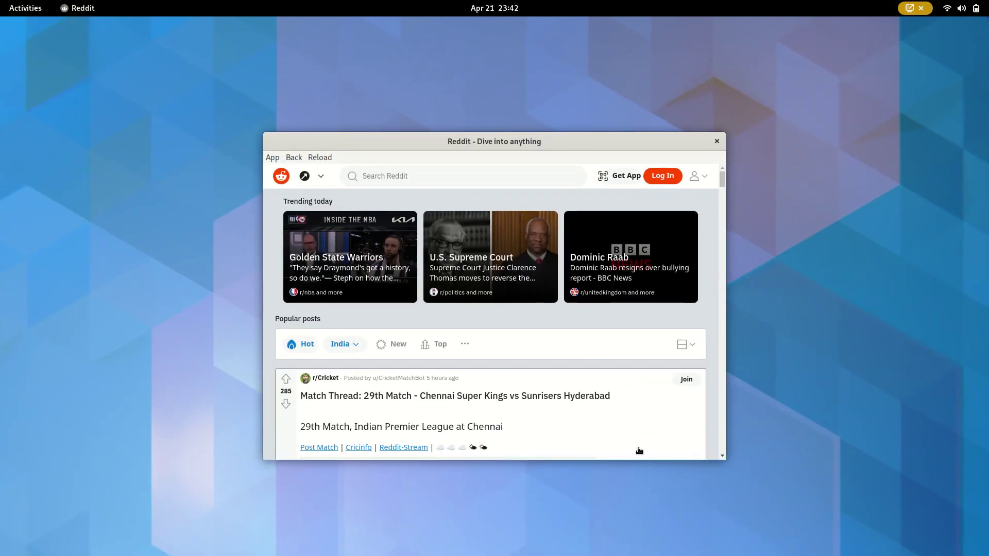